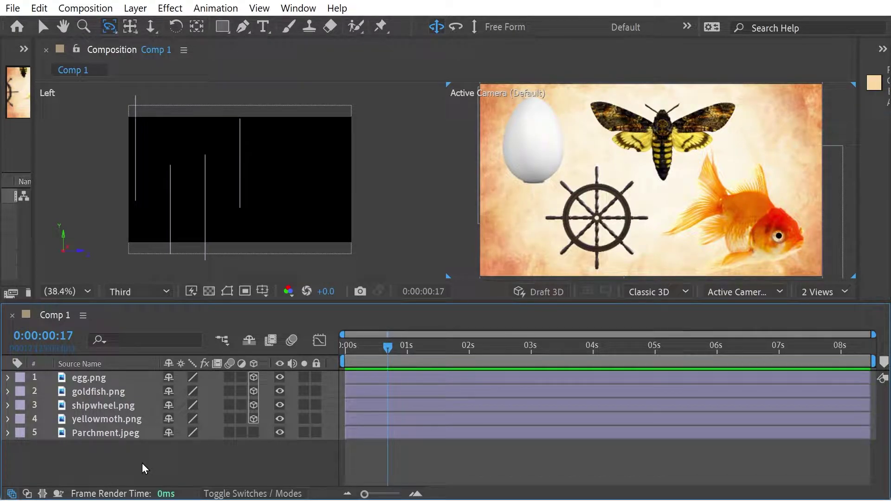
Add a one-node camera layer with the 28mm lens preset, named Camera 1
key(ctrl+alt+shift+c)
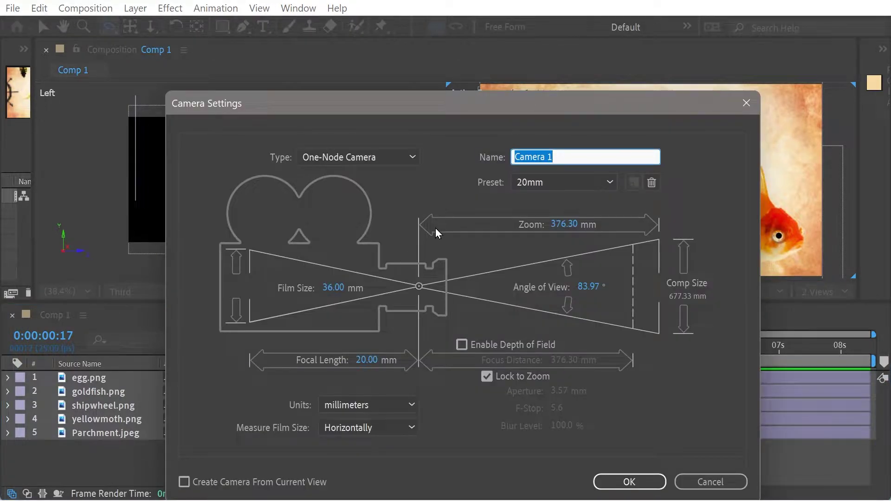
drag(389, 103, 389, 70)
key(Tab)
key(Down)
key(Down)
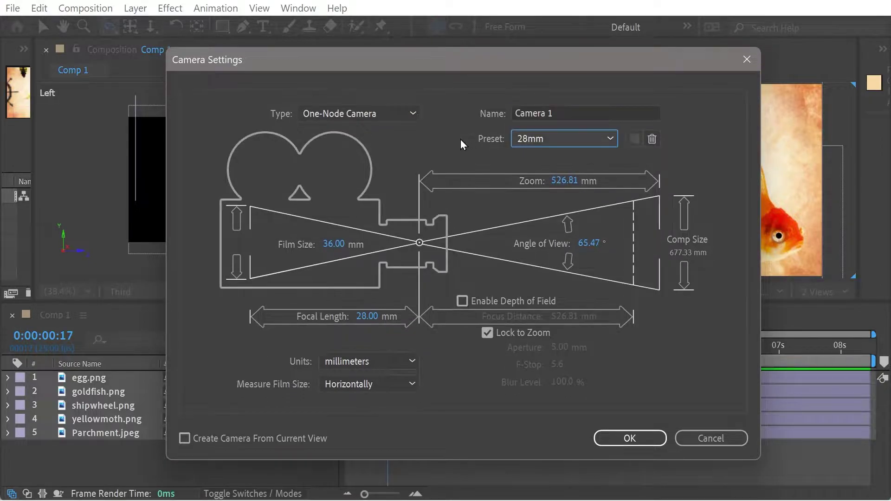
click(348, 115)
click(350, 132)
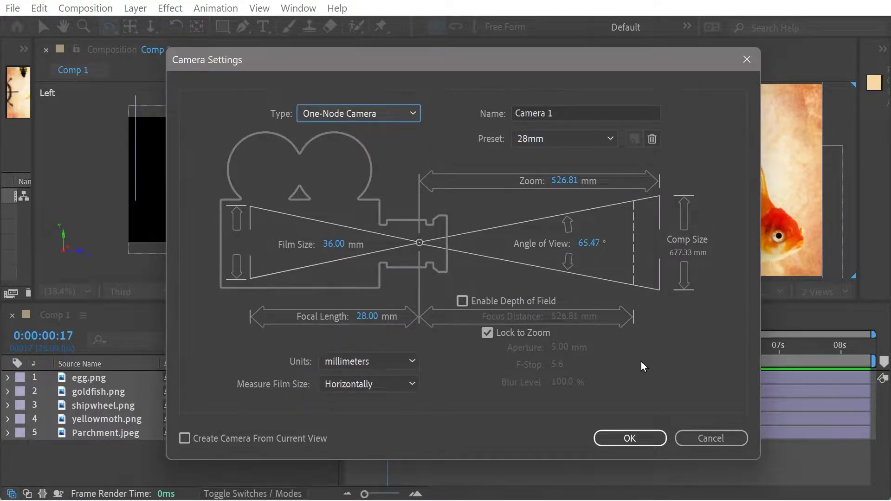
click(621, 440)
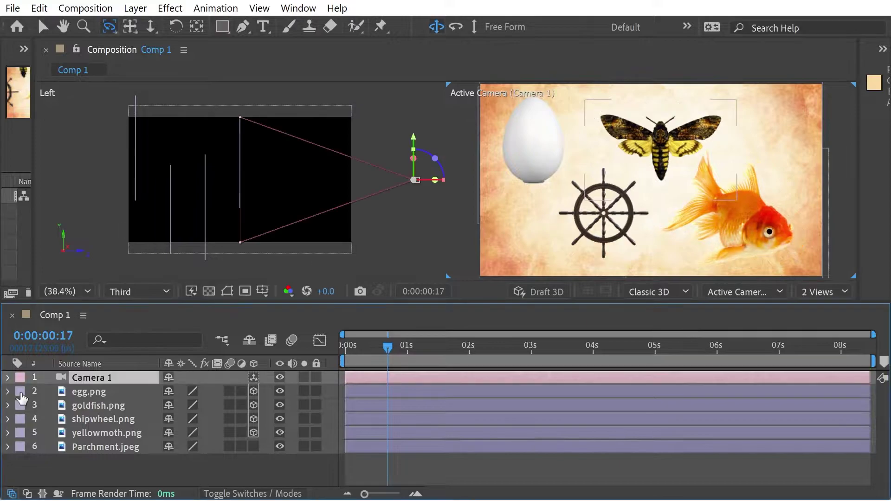
Reveal Camera 1's Transform properties and move the current time to 0:00:00:00
click(7, 378)
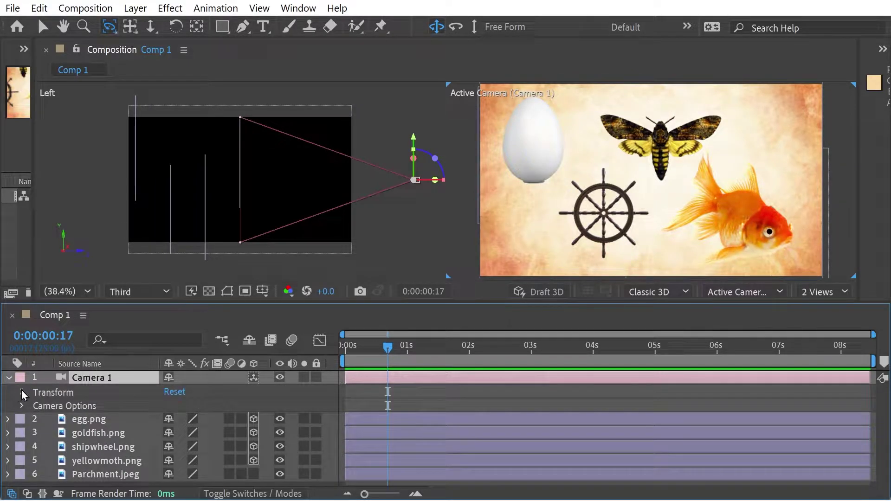
click(21, 392)
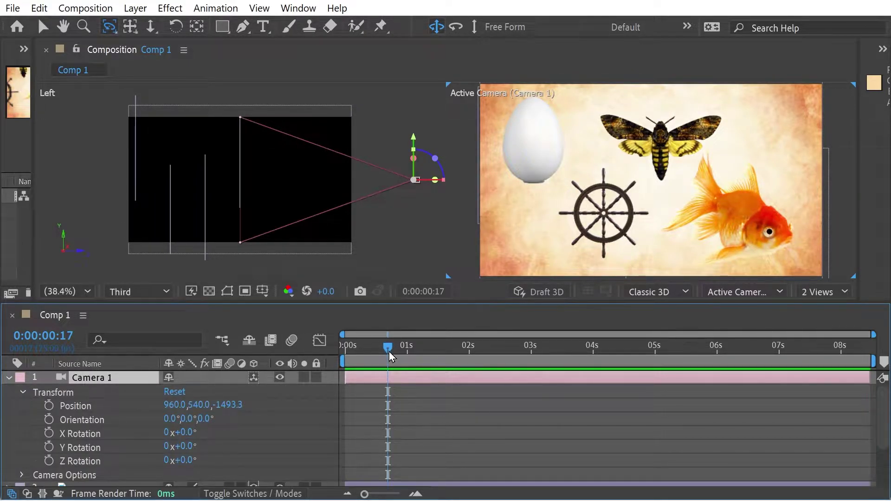
drag(390, 348, 333, 346)
In Camera 1's settings, try Two-Node, then confirm it as a One-Node camera
double_click(89, 380)
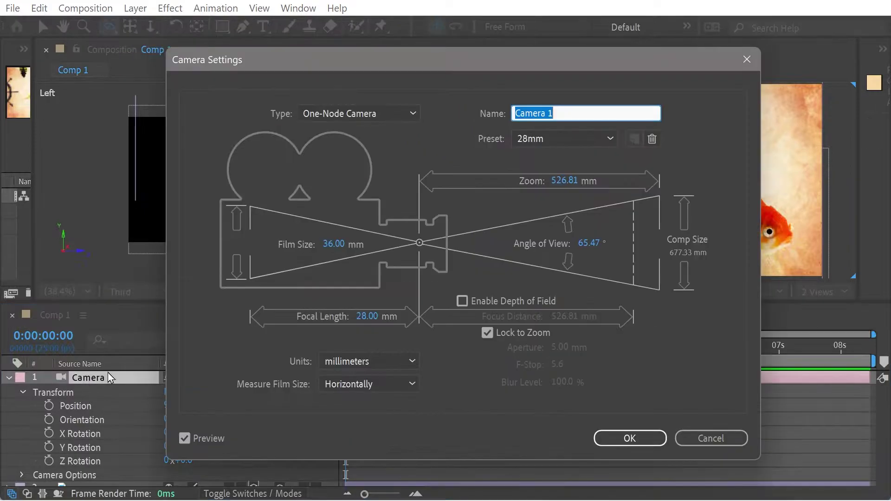
click(318, 114)
click(318, 149)
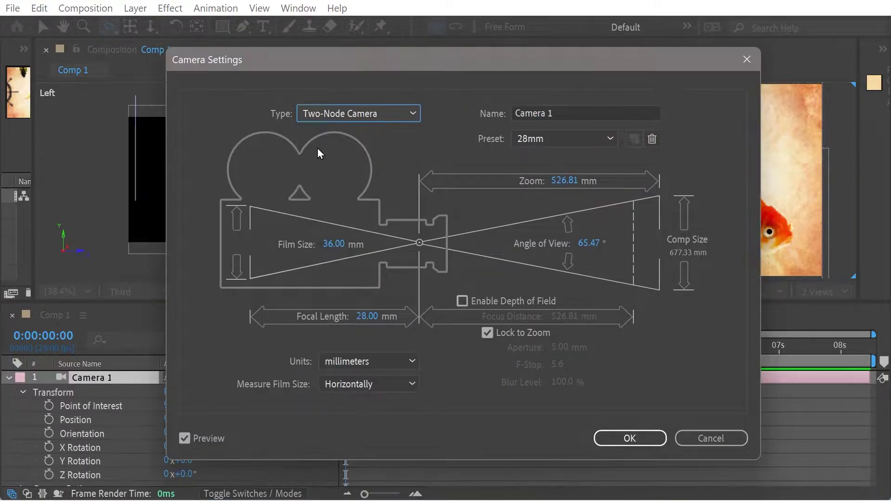
click(347, 118)
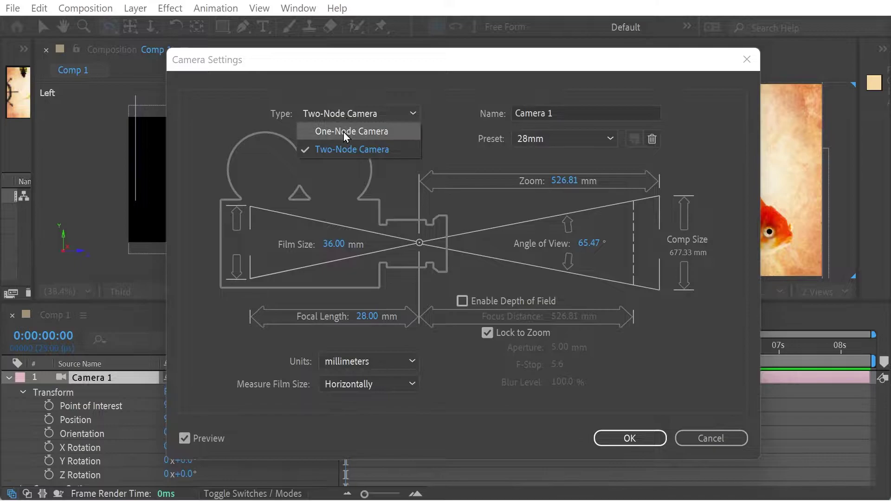
click(343, 131)
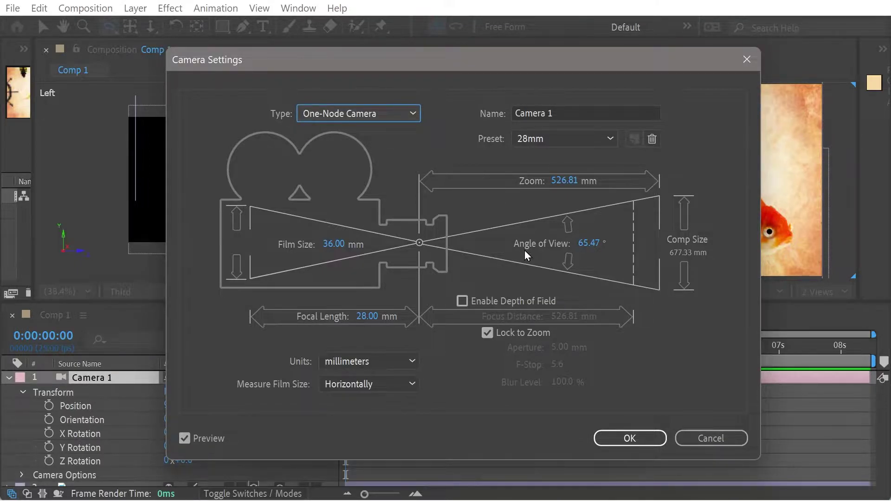
click(629, 438)
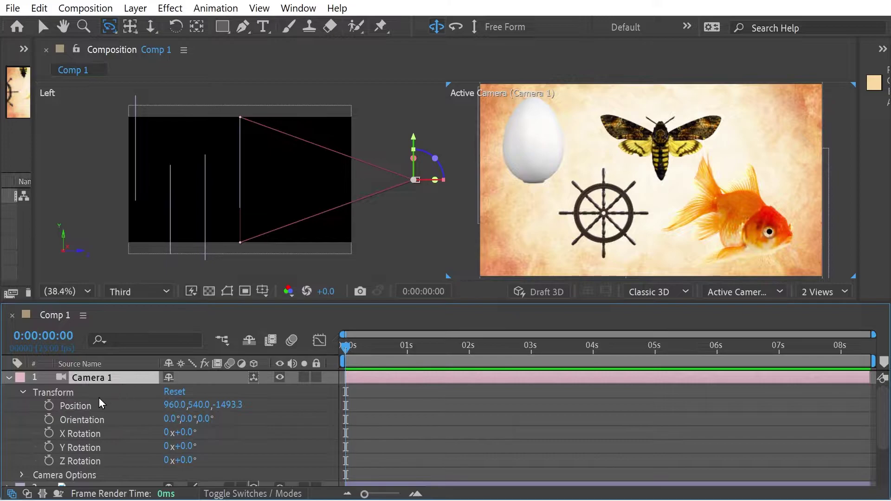
Start a Position keyframe at 0s and drag the camera in along XZ and down along Y
click(48, 406)
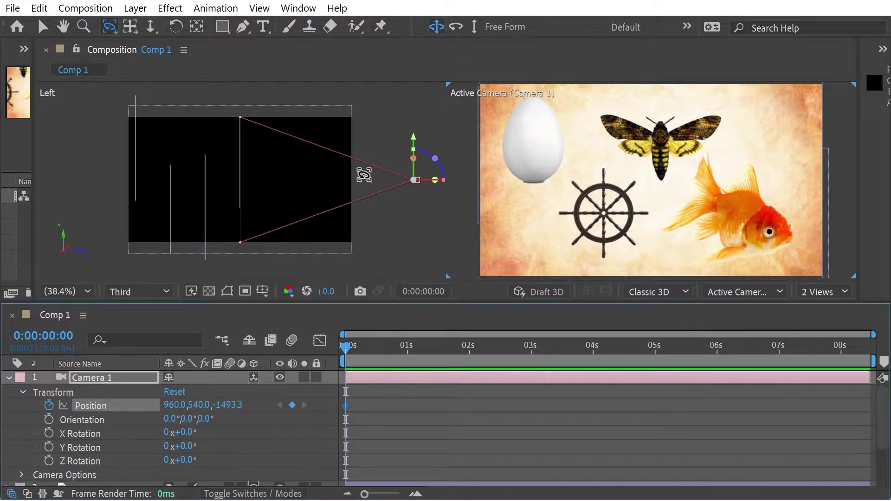
click(43, 27)
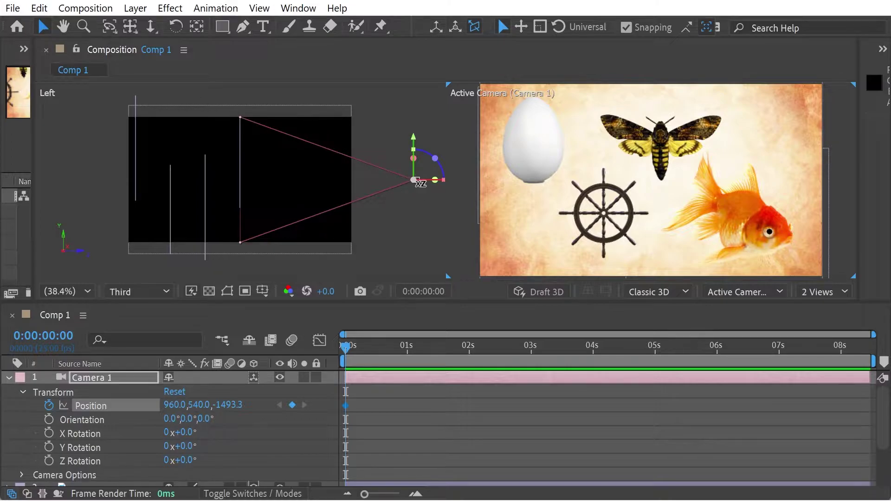
drag(416, 182, 402, 204)
drag(400, 139, 424, 187)
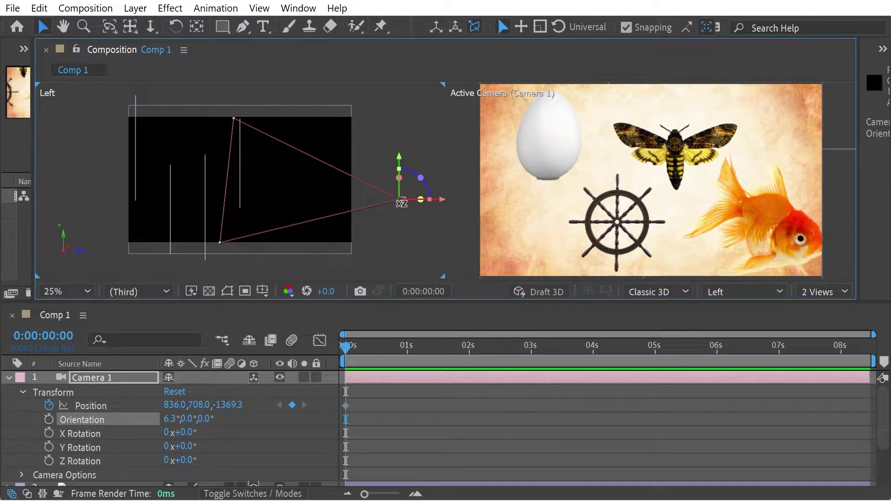
Nudge the camera further in and lower, reaching Position 904, 776, -1437.3
right_click(399, 200)
key(Escape)
mouse_move(399, 200)
mouse_down()
mouse_move(386, 201)
mouse_move(408, 201)
mouse_up()
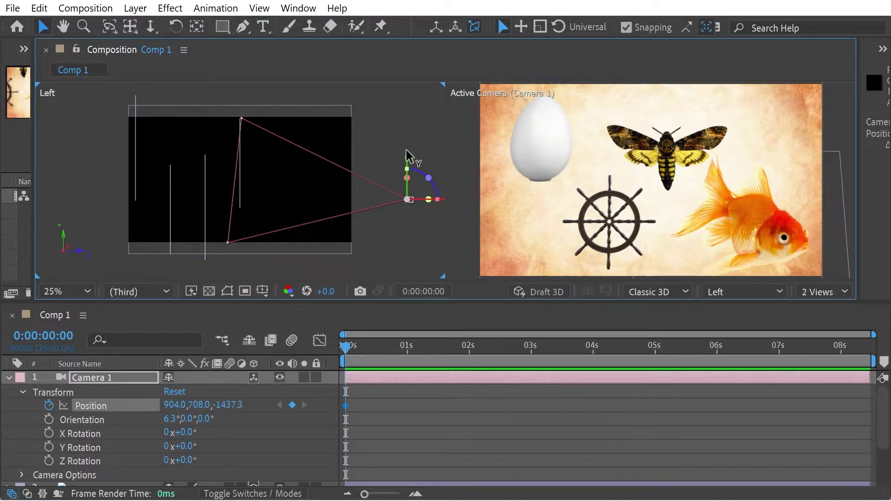
drag(407, 154, 407, 166)
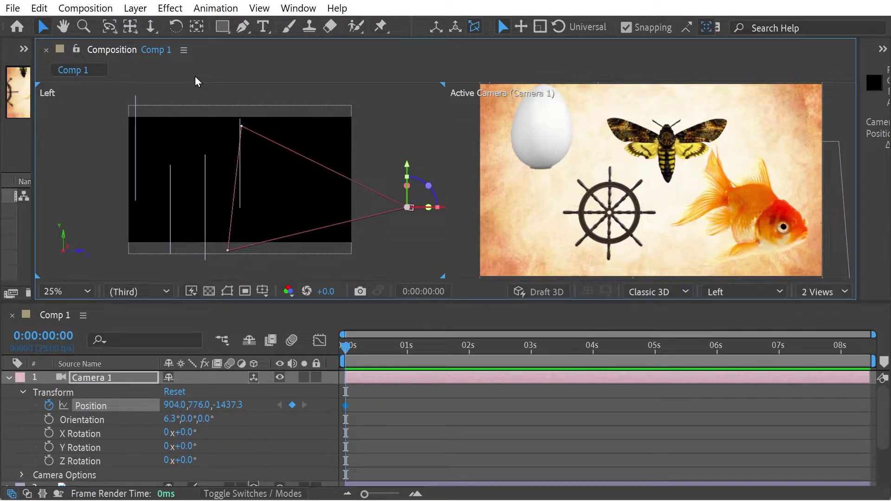
Rotate Camera 1's Orientation and roll it slightly with the Rotation tool
click(176, 28)
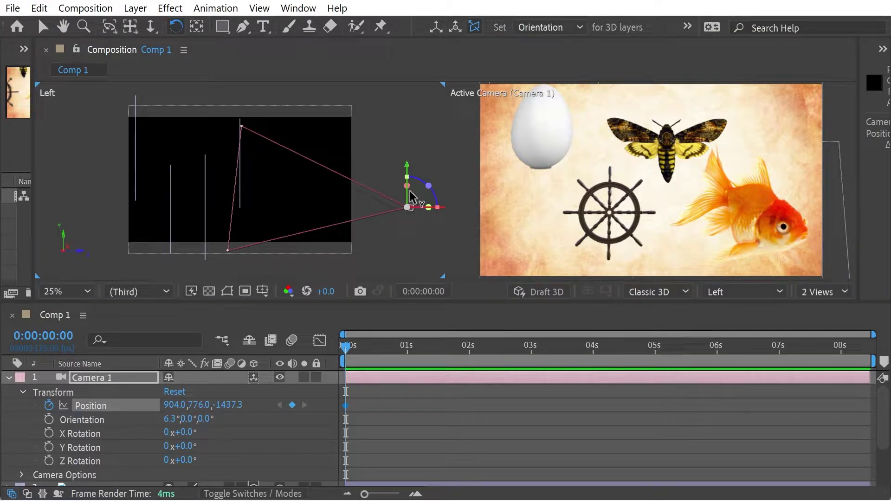
click(413, 239)
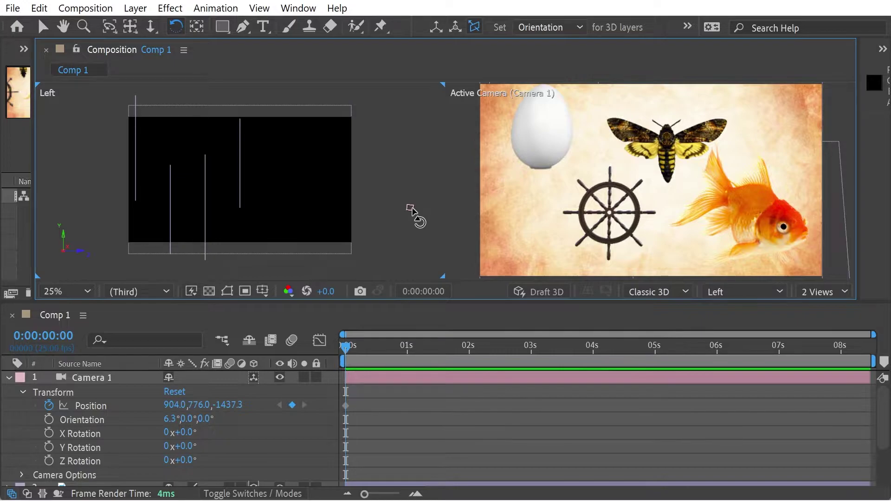
click(411, 210)
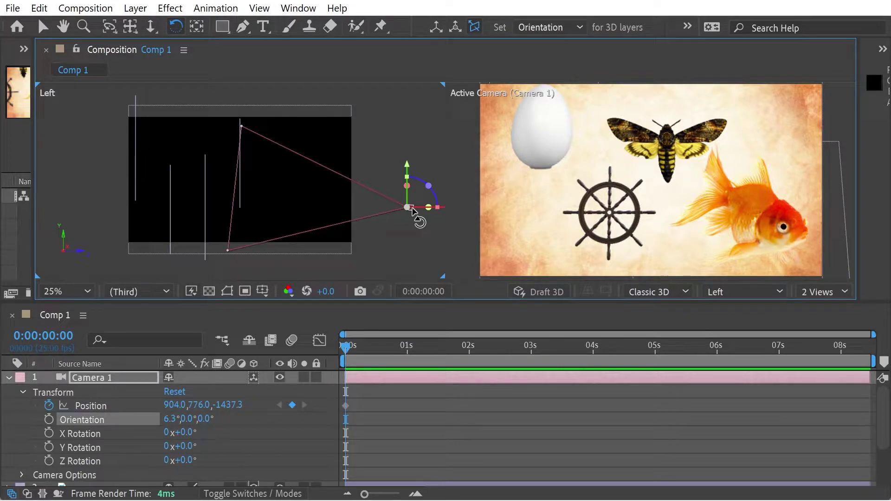
drag(412, 209, 414, 208)
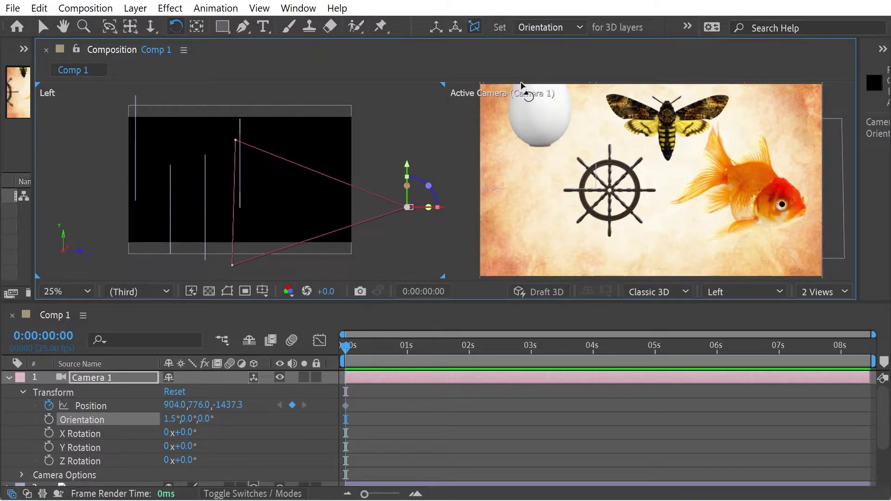
drag(409, 207, 411, 207)
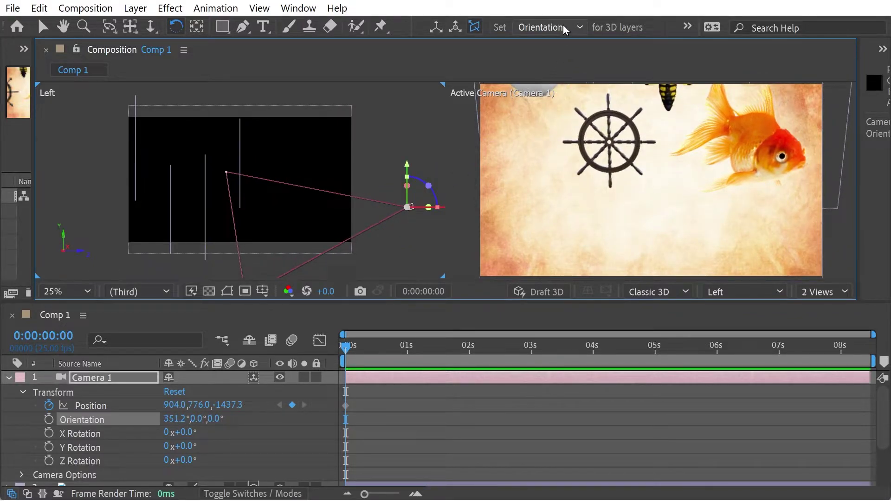
Tilt the camera via X Rotation, return to 0s, then set rotation edits to Orientation
click(581, 26)
click(548, 63)
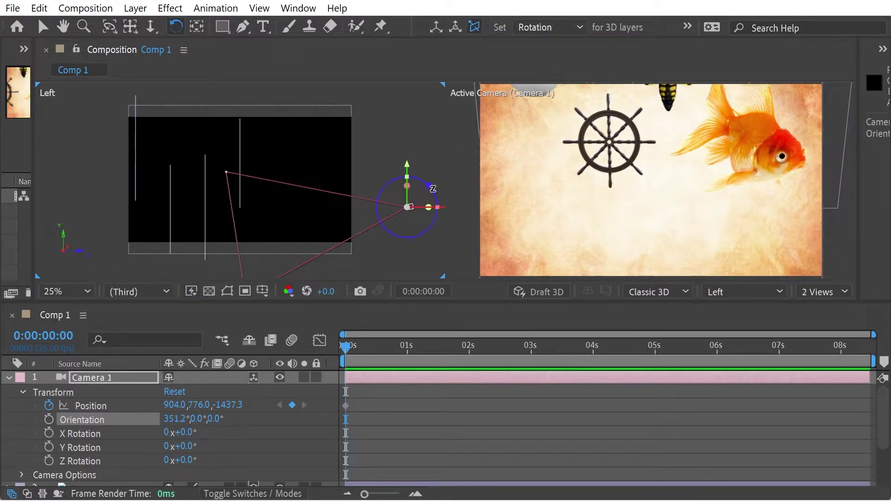
drag(428, 186, 430, 186)
drag(388, 347, 331, 354)
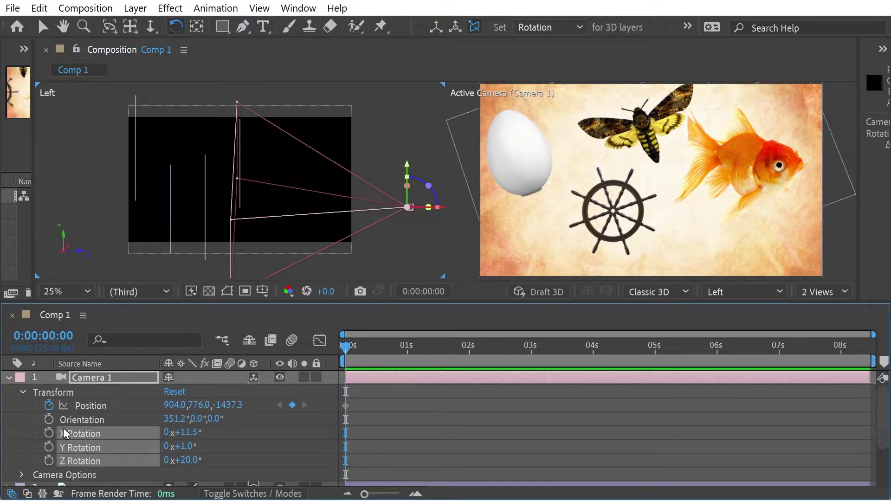
click(550, 26)
click(547, 43)
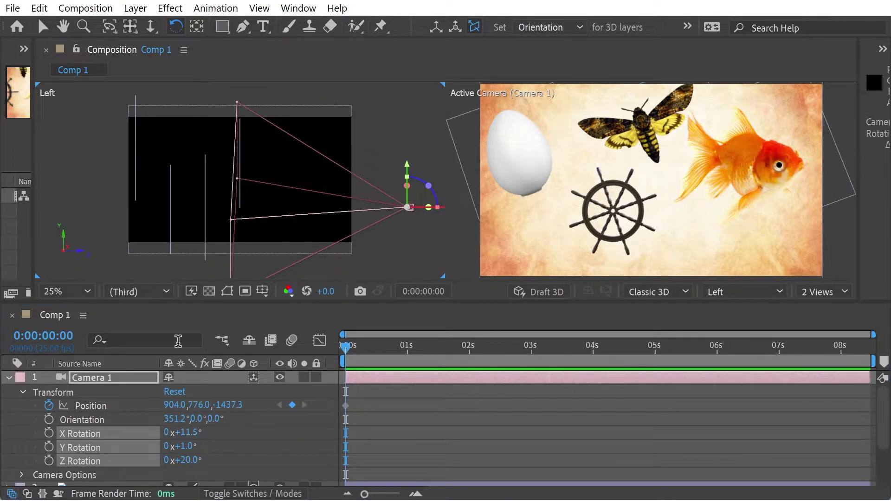
Keyframe Orientation and, at 0:00:05:08, orbit and roll the camera to frame the moth closely
click(49, 420)
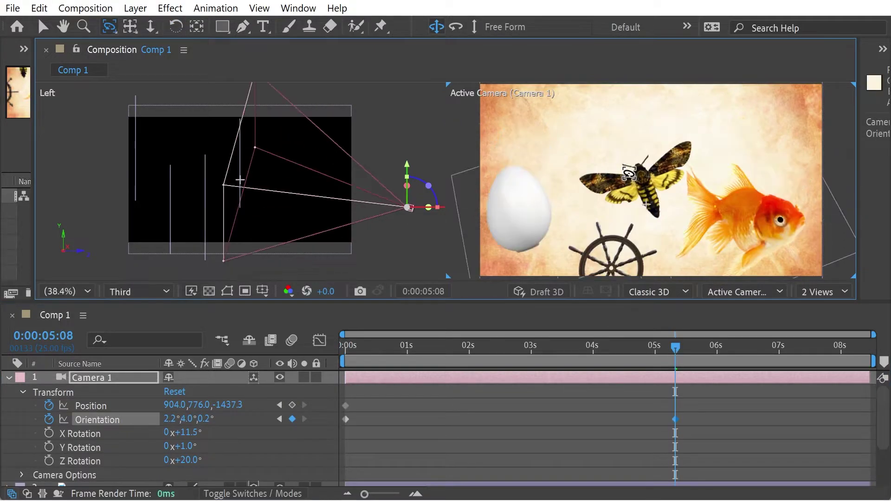
mouse_move(629, 177)
mouse_down()
mouse_move(632, 167)
mouse_move(629, 176)
mouse_up()
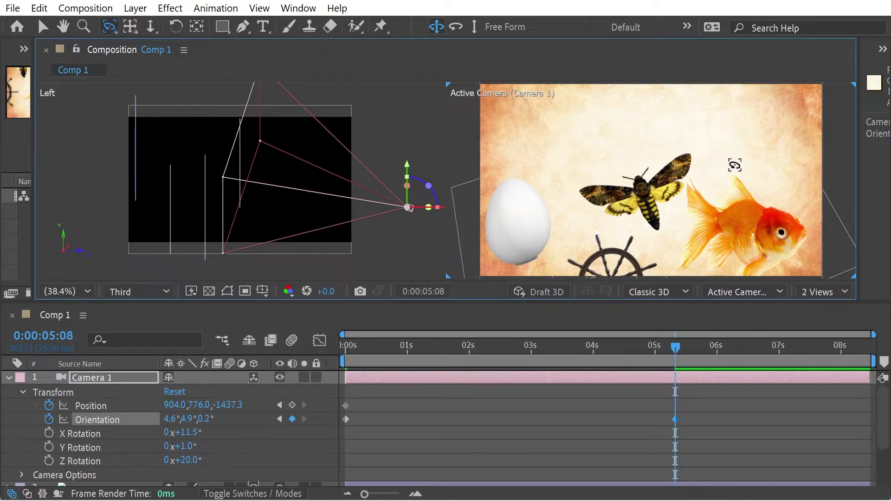
mouse_move(734, 163)
mouse_down()
mouse_move(747, 167)
mouse_move(731, 160)
mouse_up()
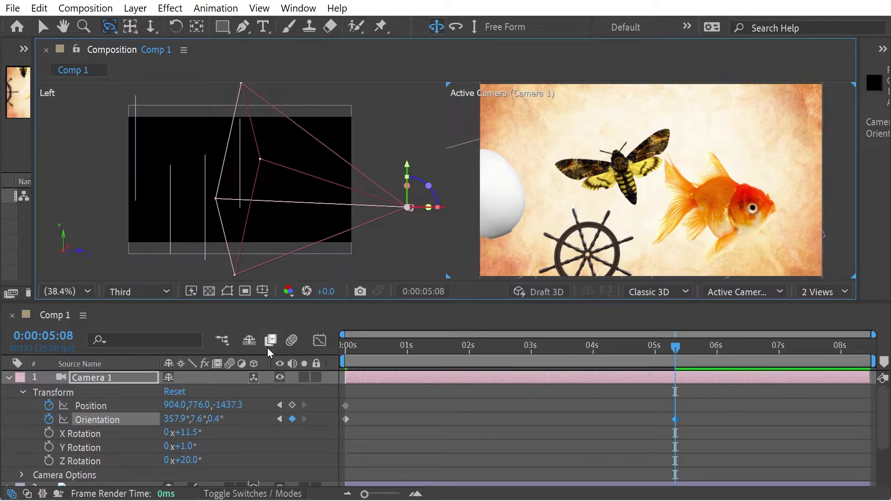
drag(216, 417, 194, 420)
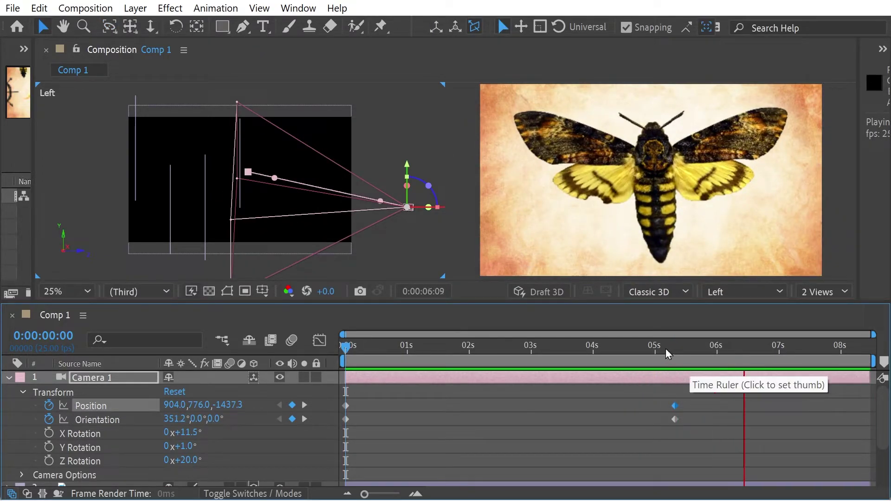
Scrub the timeline back and forth to review the camera move
drag(666, 349, 260, 376)
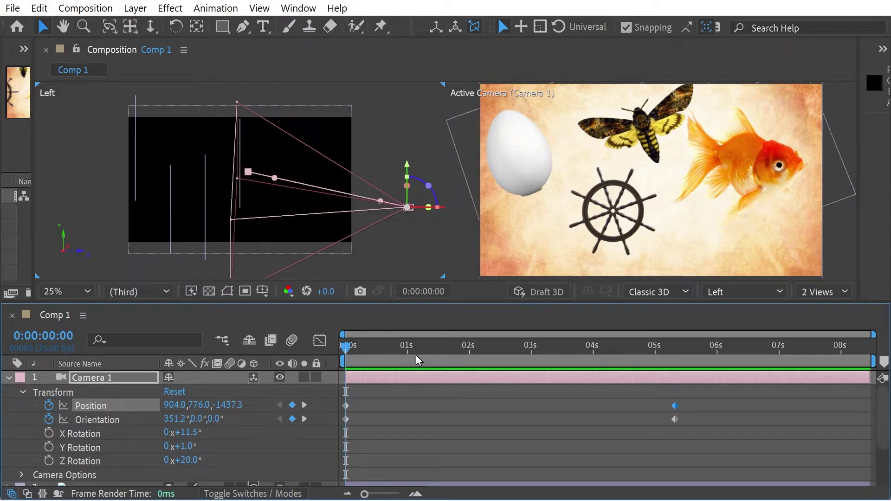
drag(416, 359, 293, 392)
drag(371, 379, 678, 395)
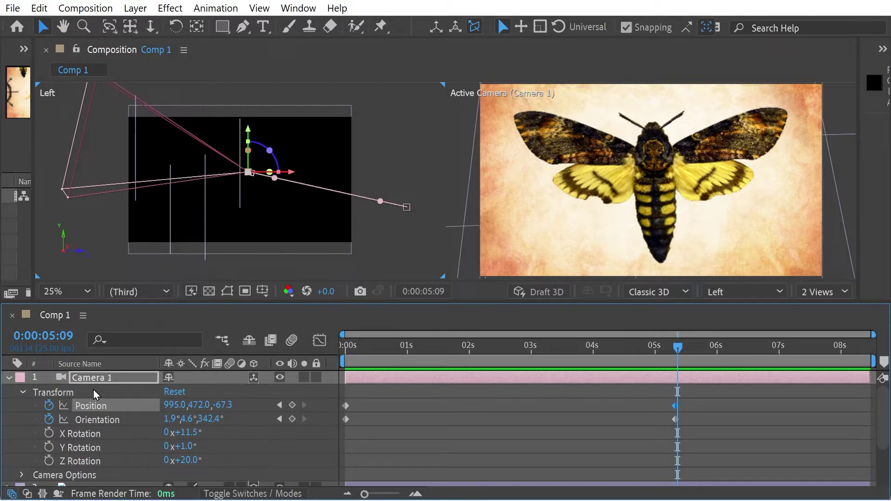
In Camera 1's settings, compare the 15mm, 20mm, 28mm and 50mm lens presets
double_click(96, 377)
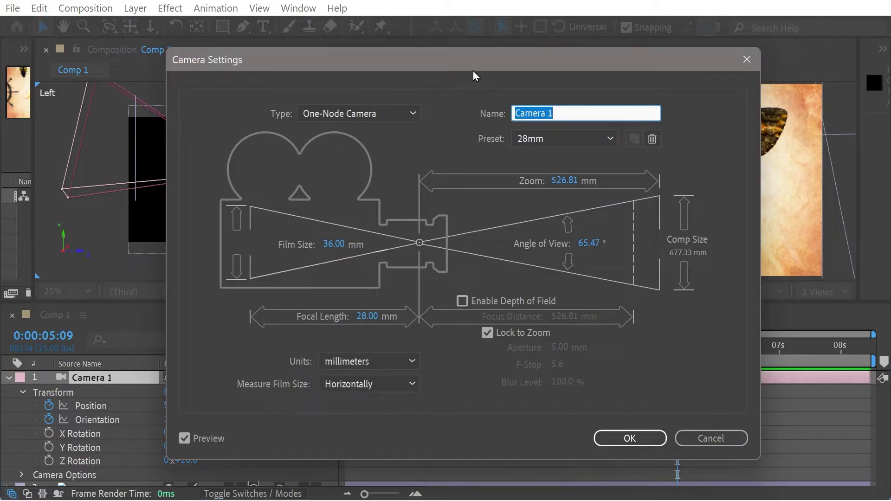
drag(466, 65, 251, 67)
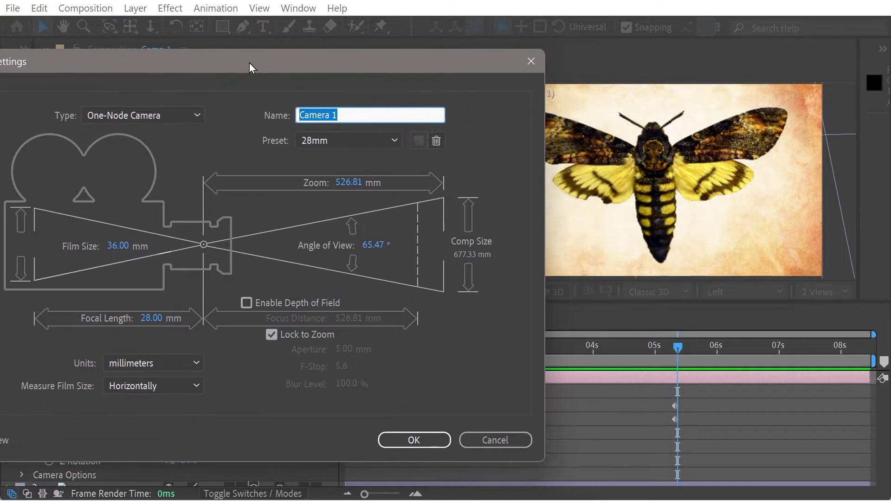
click(336, 146)
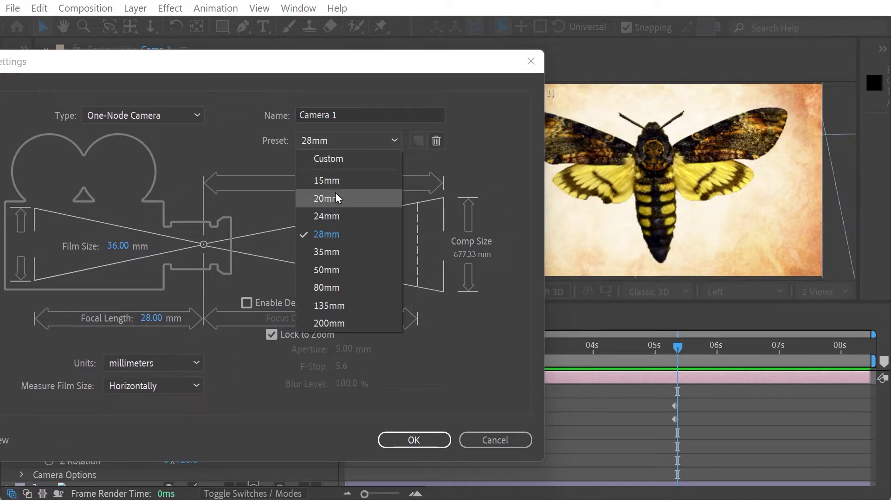
click(336, 180)
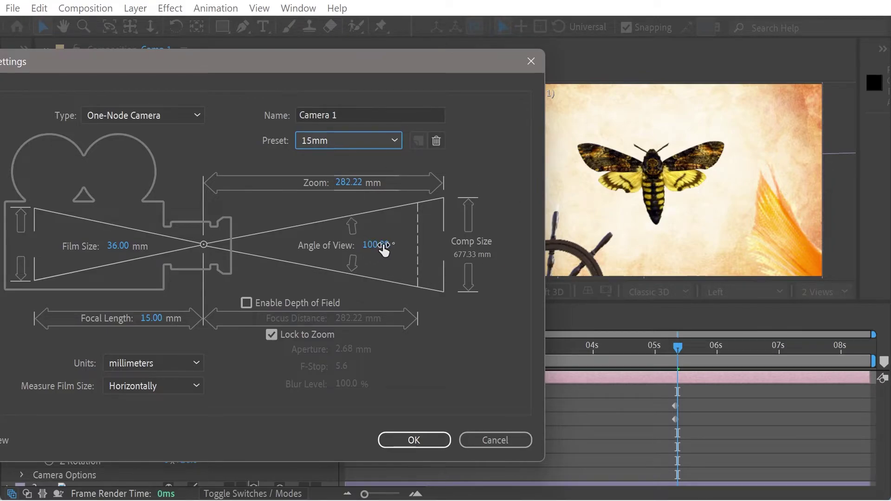
click(346, 140)
click(329, 198)
click(330, 142)
click(320, 236)
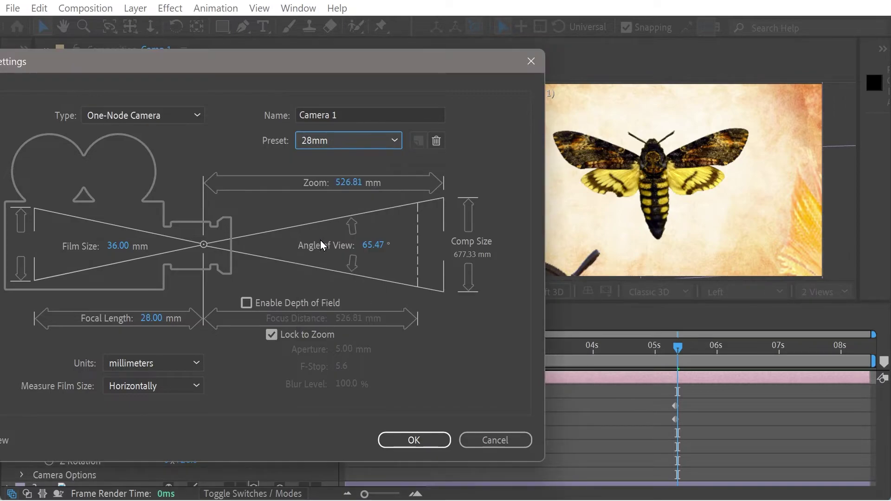
click(327, 142)
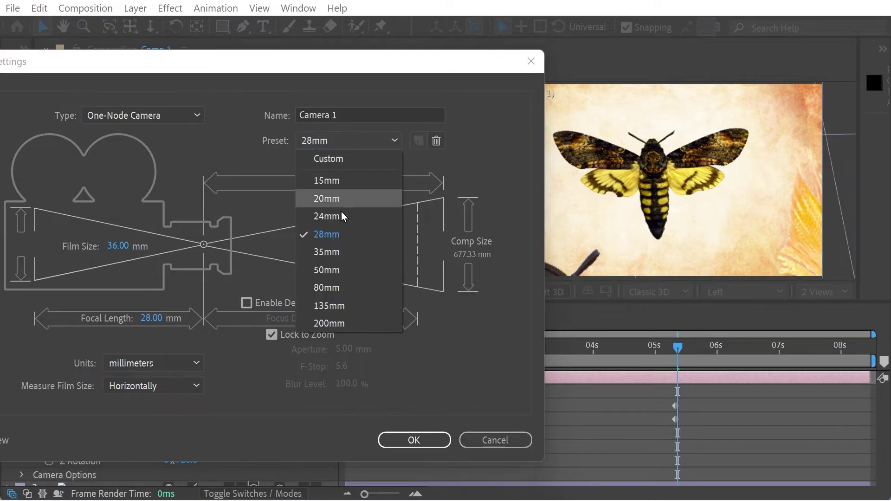
click(331, 275)
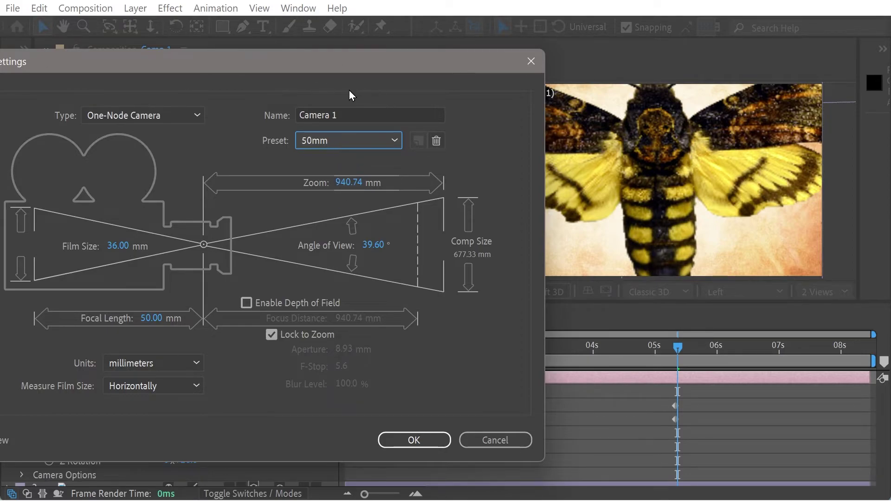
Reposition the settings window, retry 15mm, and settle on the 24mm lens preset
drag(341, 62, 491, 281)
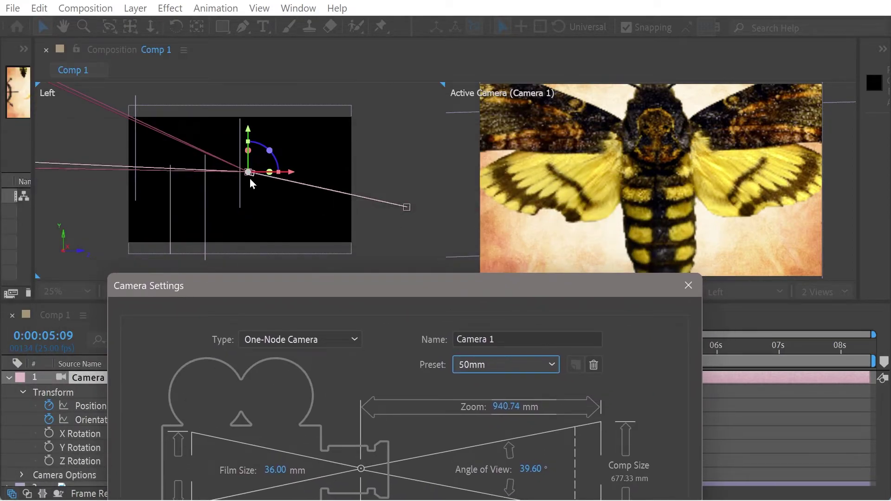
drag(283, 291, 275, 263)
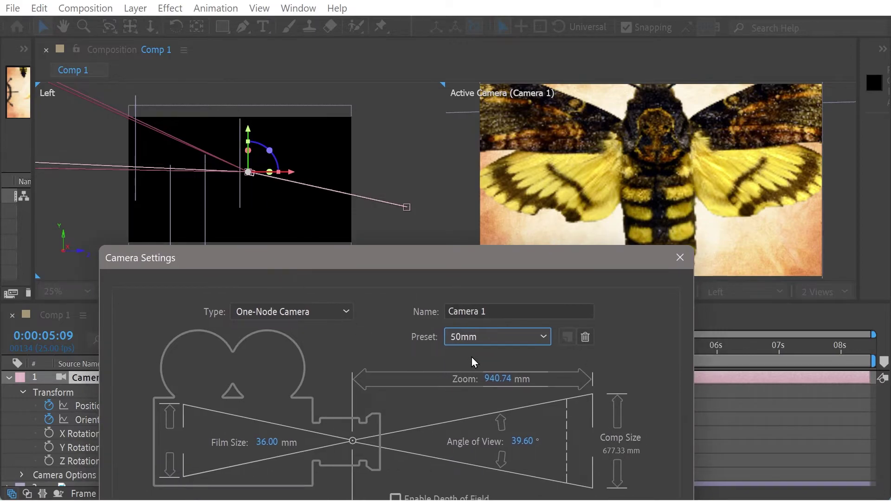
click(473, 339)
click(471, 175)
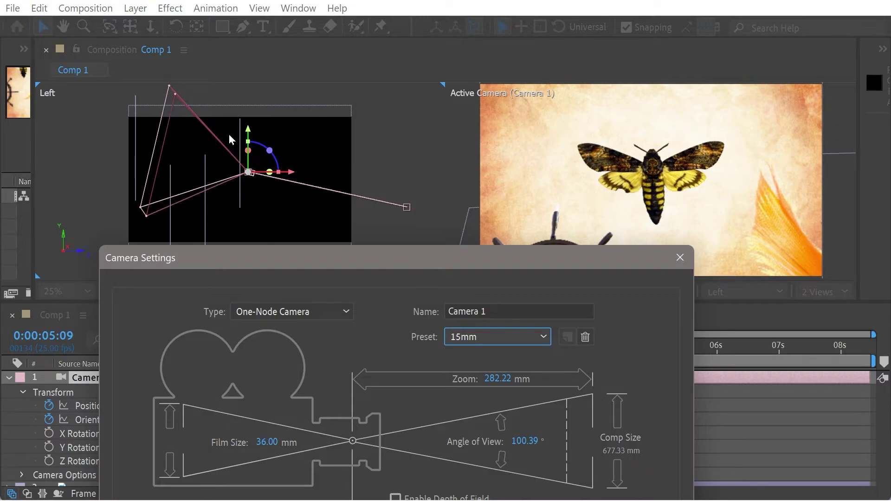
drag(405, 262, 572, 245)
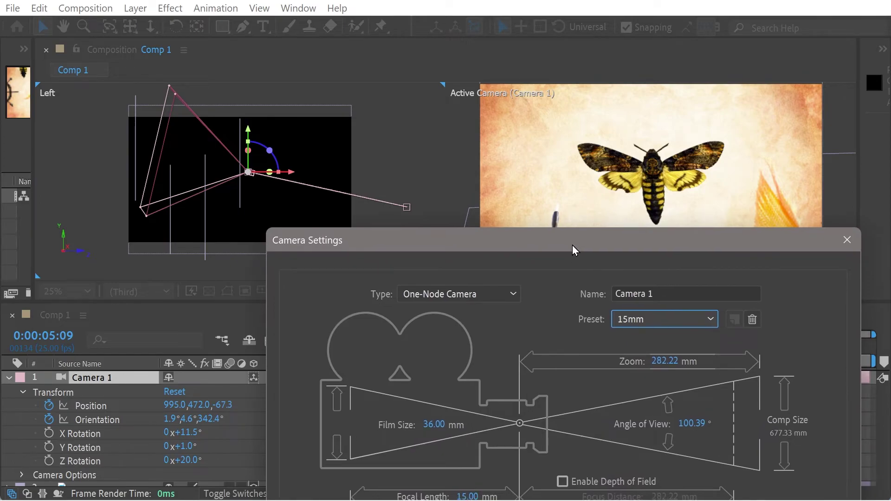
click(658, 322)
click(642, 194)
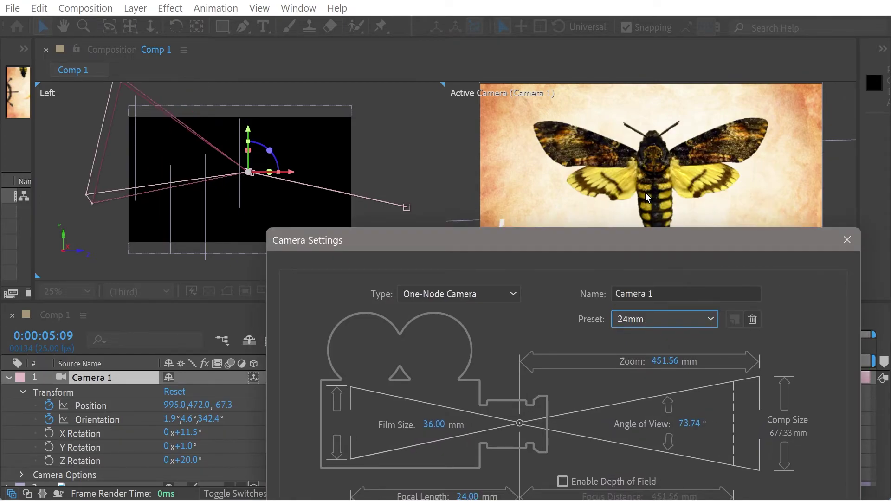
drag(551, 252, 356, 335)
Apply the 24mm lens and play a preview of Camera 1's flight toward the moth
key(Return)
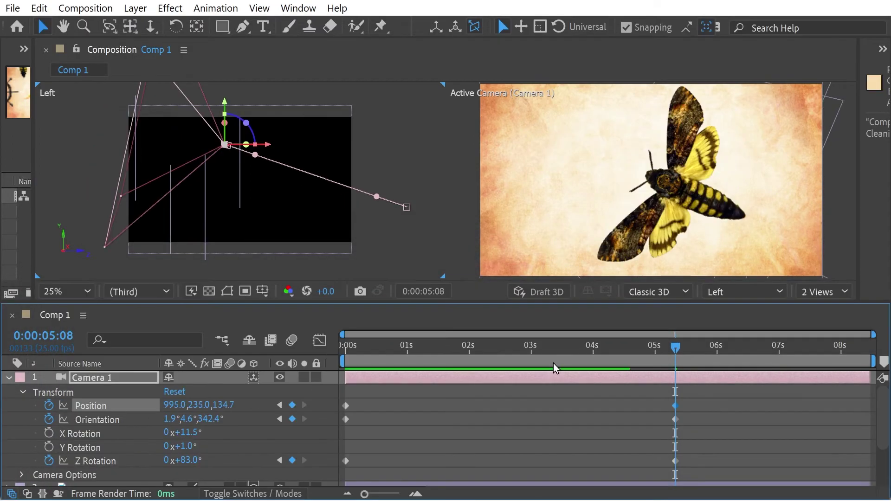
click(612, 349)
key(space)
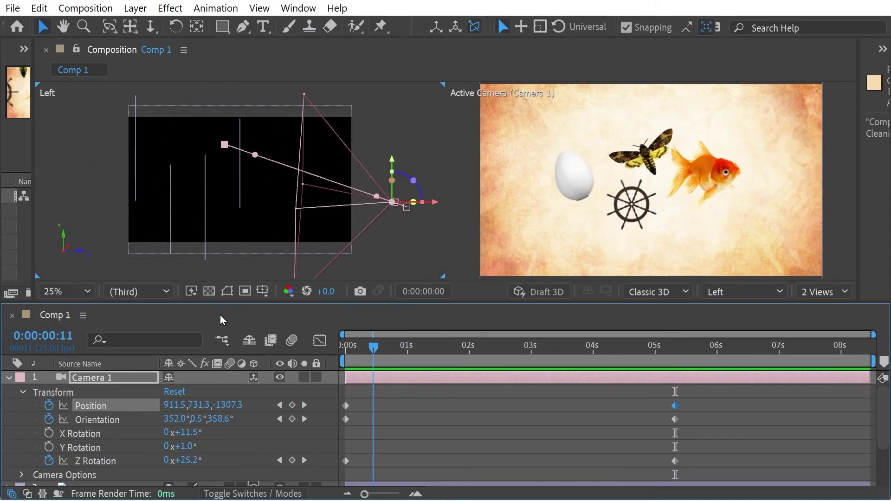